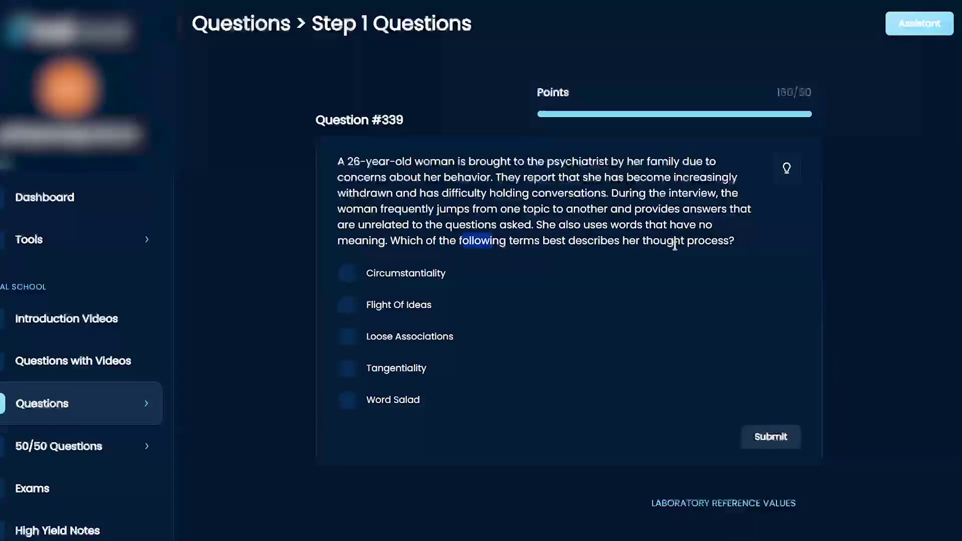
- Highlight the thought-process stem, age and sex, behaviour concerns, withdrawn speech, topic-jumping and meaningless words
left_click_drag(464, 243, 733, 242)
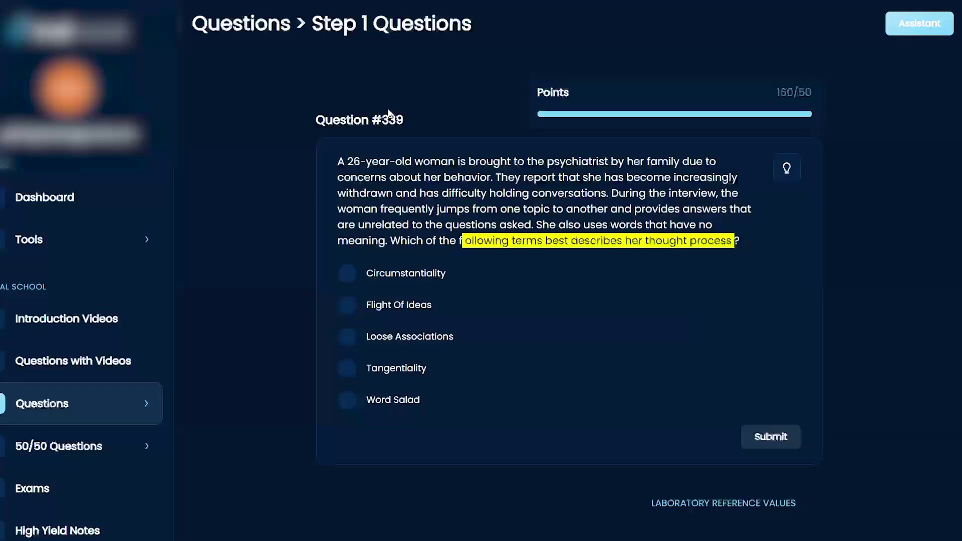
left_click_drag(347, 161, 456, 161)
left_click_drag(647, 161, 493, 178)
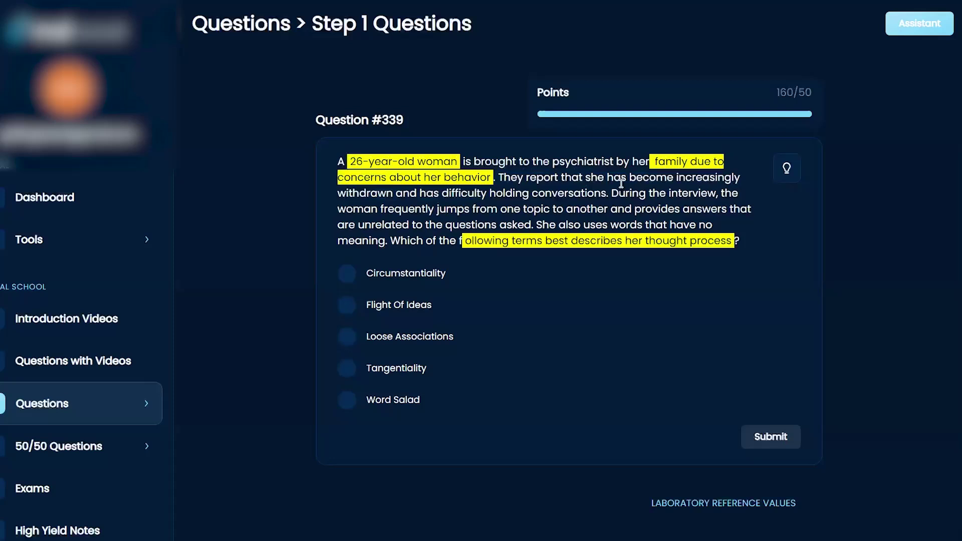
mouse_move(676, 178)
left_mouse_down()
mouse_move(569, 181)
mouse_move(607, 194)
left_mouse_up()
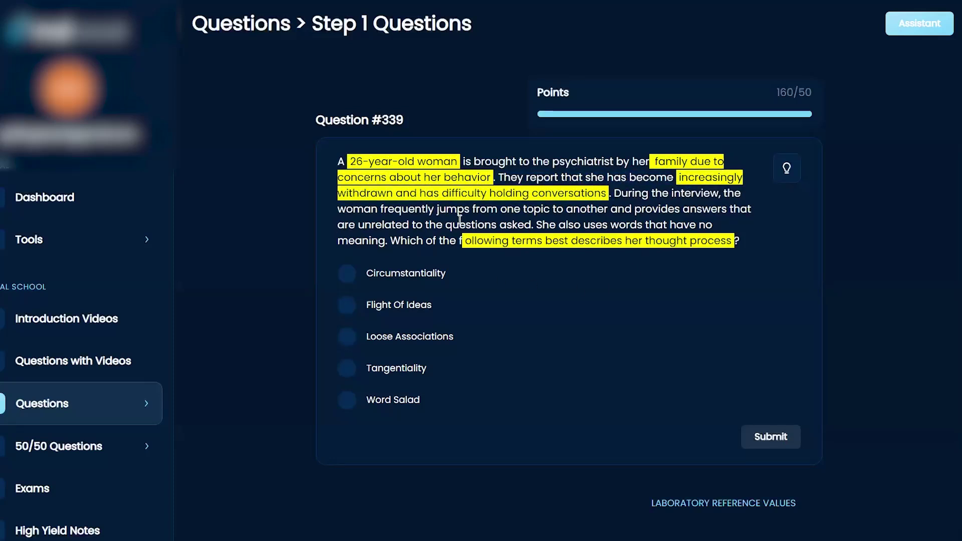
mouse_move(434, 210)
left_mouse_down()
mouse_move(511, 204)
mouse_move(527, 222)
left_mouse_up()
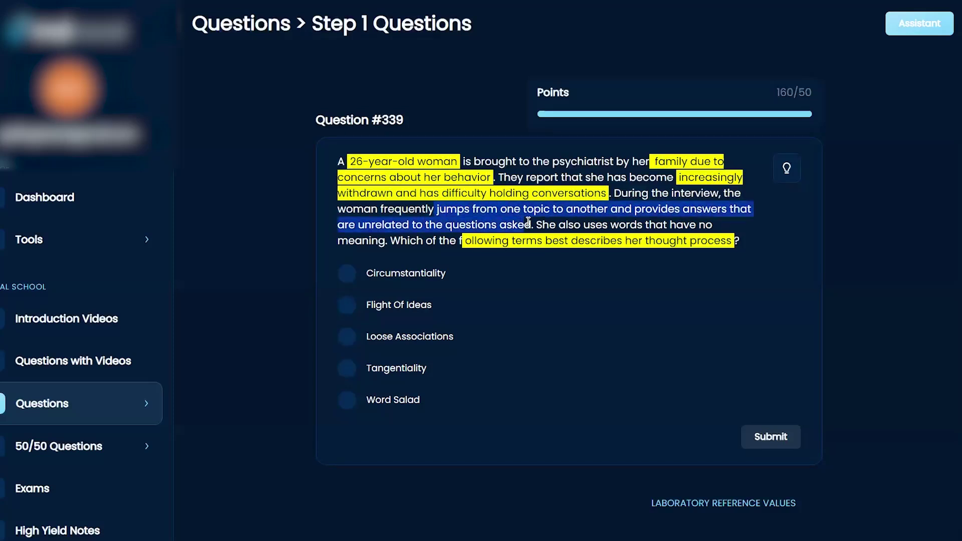
left_click_drag(527, 222, 533, 224)
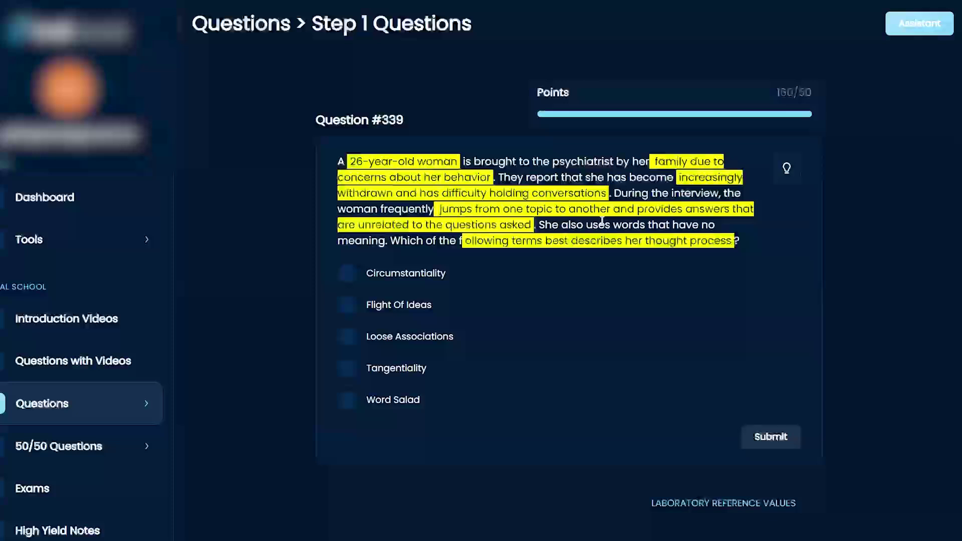
left_click_drag(613, 224, 384, 244)
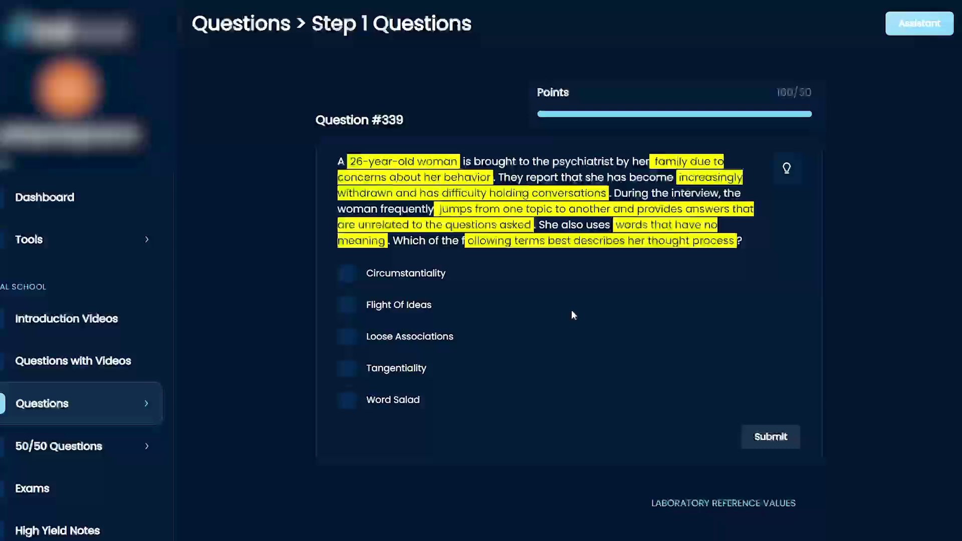
- Submit Flight Of Ideas as the answer to Question #339
left_click(346, 305)
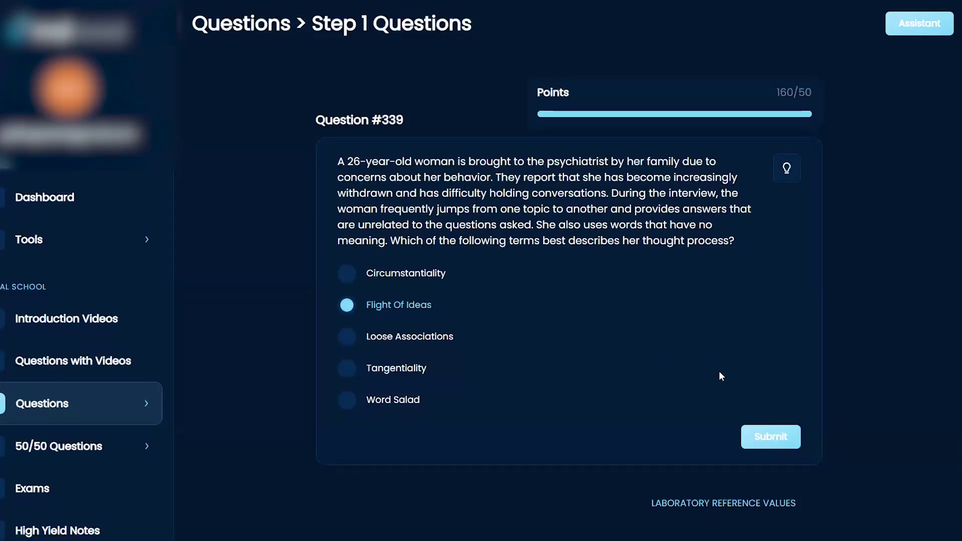
left_click(769, 438)
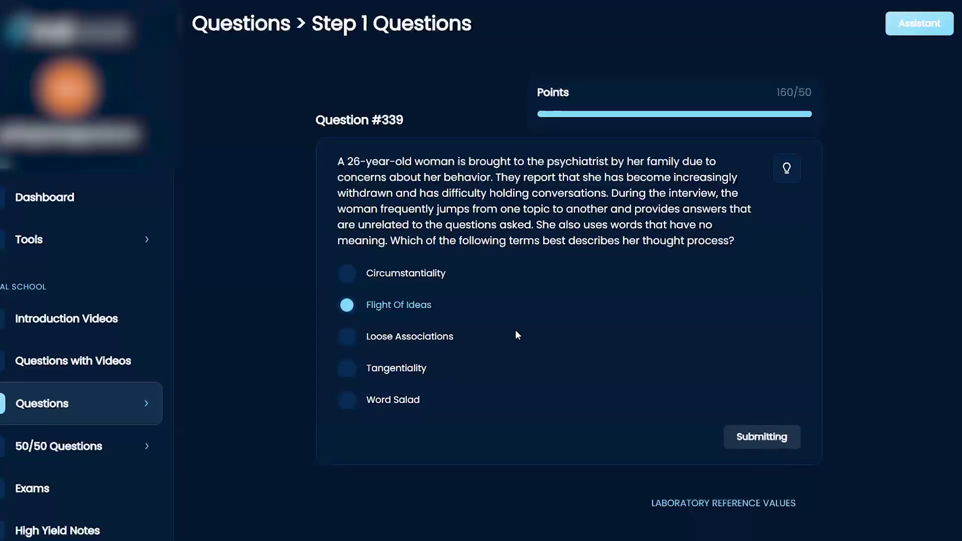
scroll(524, 331, "down", 1)
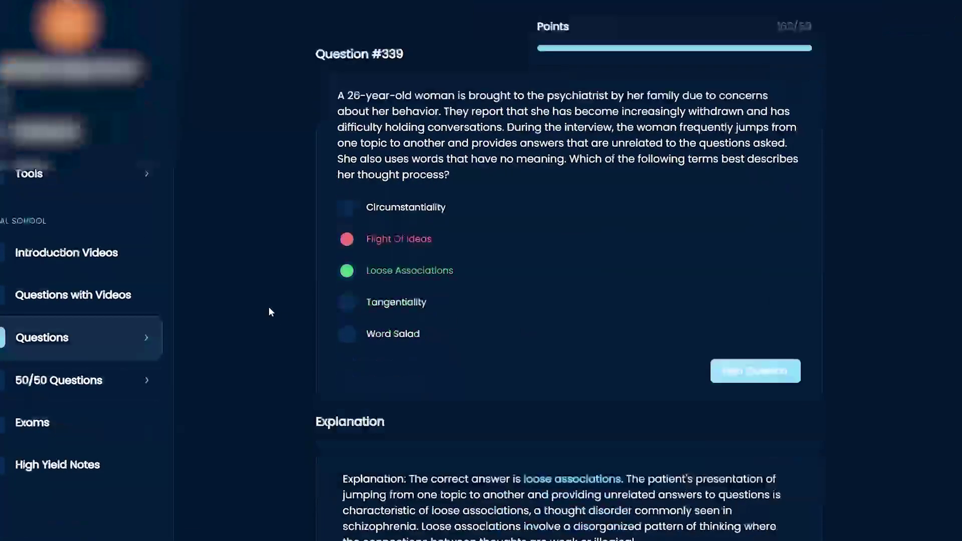
scroll(275, 294, "down", 1)
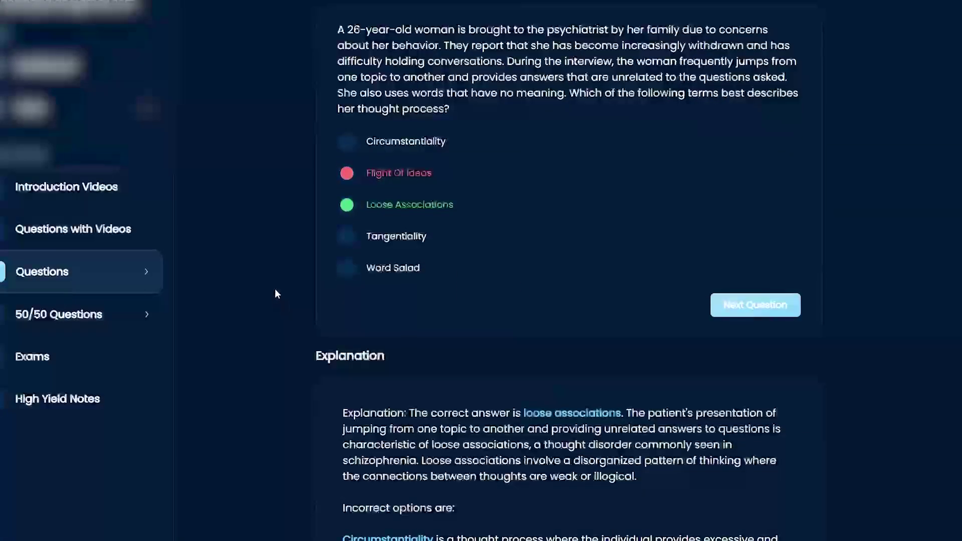
scroll(274, 295, "up", 1)
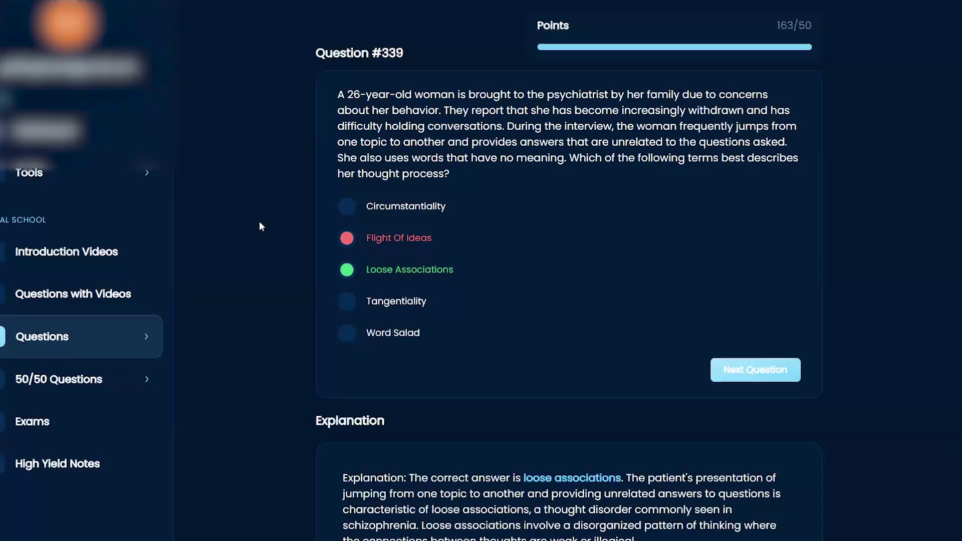
scroll(259, 221, "down", 1)
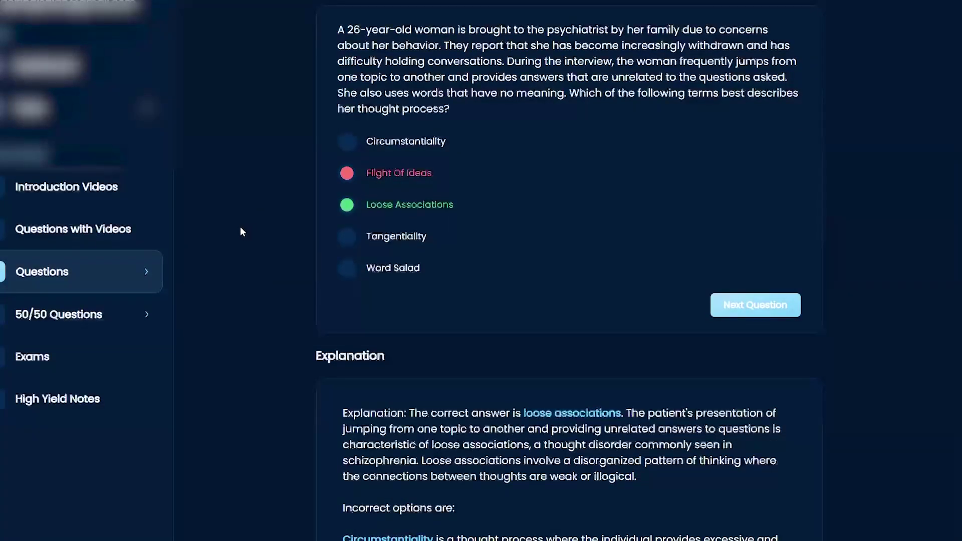
scroll(245, 233, "down", 1)
scroll(278, 328, "down", 3)
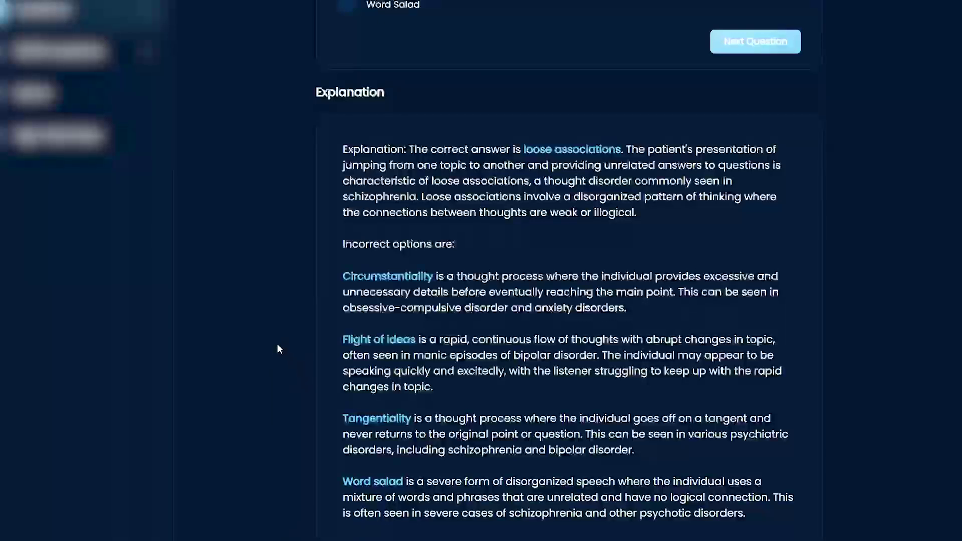
scroll(267, 359, "up", 2)
scroll(261, 361, "up", 3)
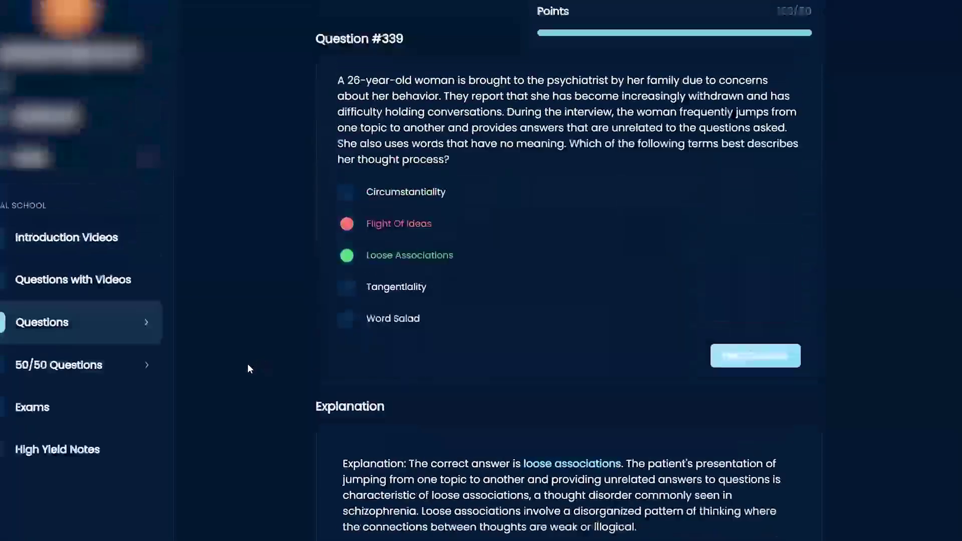
scroll(260, 264, "up", 1)
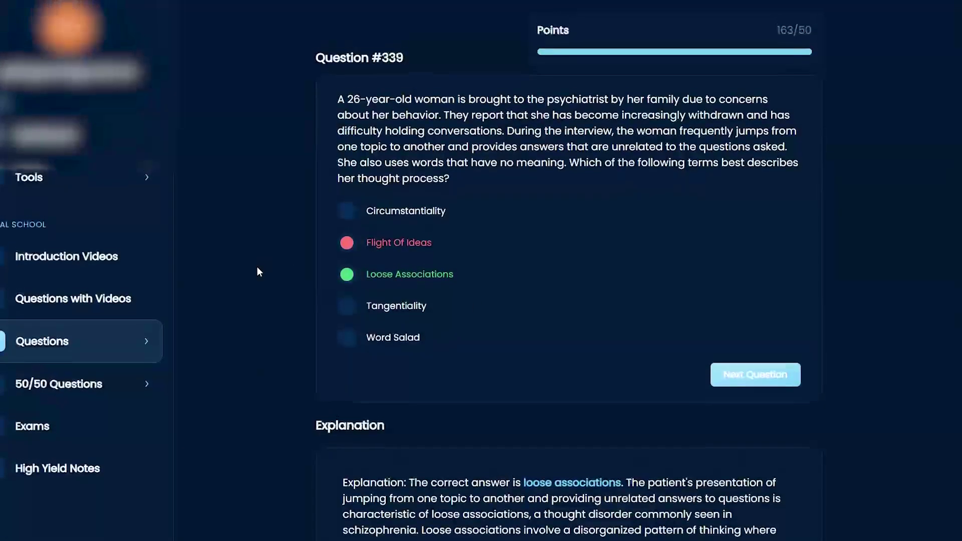